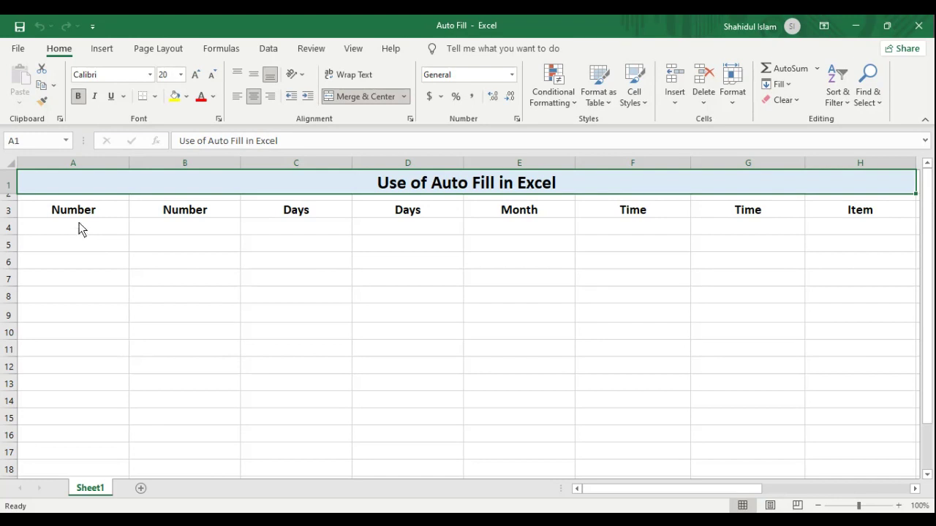
Enter 1 in cell A4 and fill it down the first Number column to A18
{"action": "left_click", "coordinate": [79, 216]}
{"action": "left_click", "coordinate": [80, 232]}
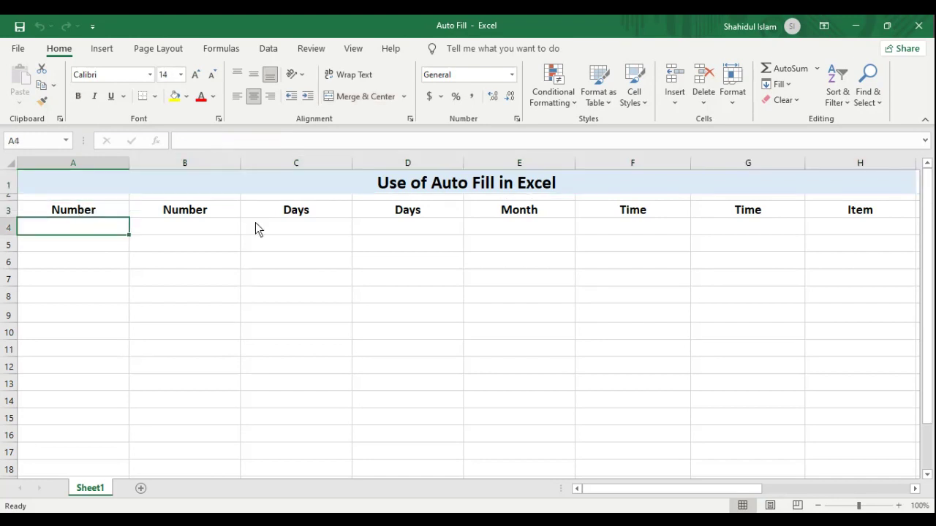
{"action": "type", "text": "1"}
{"action": "key", "text": "Return"}
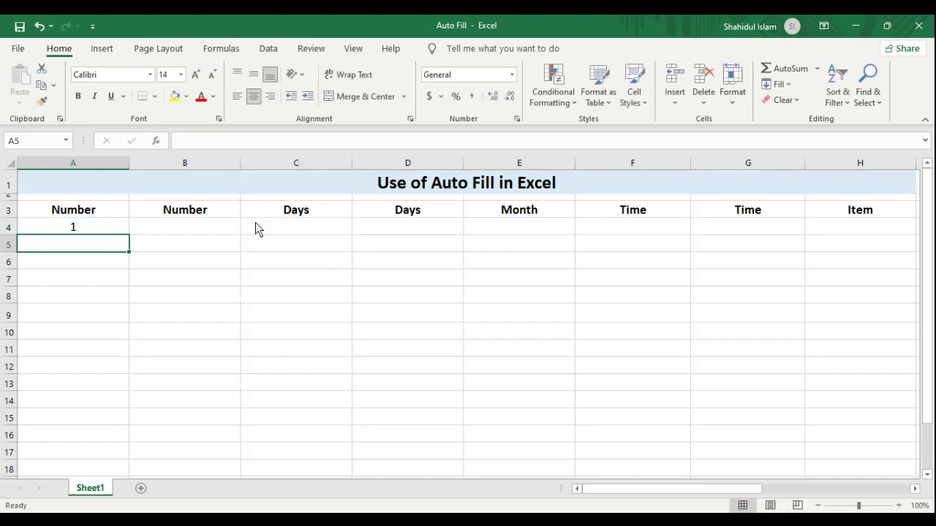
{"action": "left_click", "coordinate": [73, 231]}
{"action": "left_click_drag", "start_coordinate": [129, 236], "coordinate": [123, 469]}
{"action": "scroll", "coordinate": [134, 434], "scroll_direction": "down", "scroll_amount": 2}
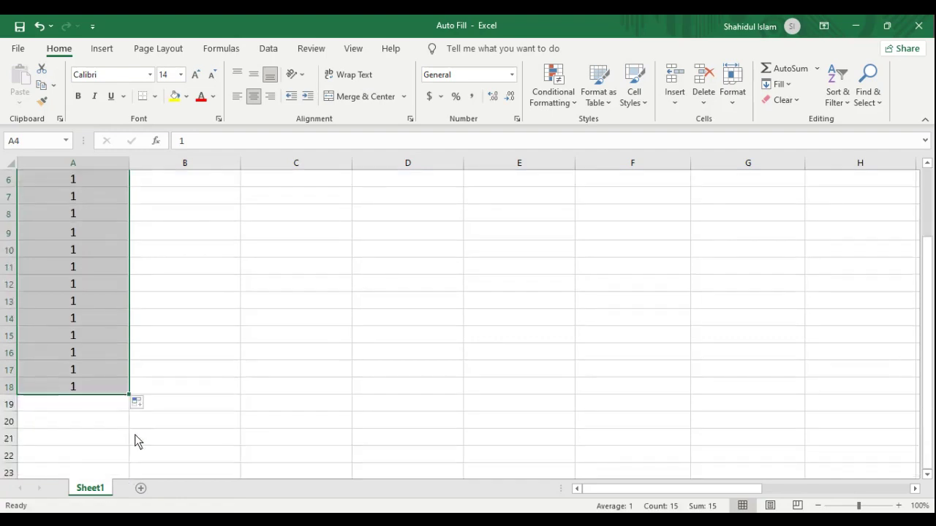
Change the auto fill option for A4:A18 to Fill Series so the numbers run from 1 to 15
{"action": "left_click", "coordinate": [138, 403]}
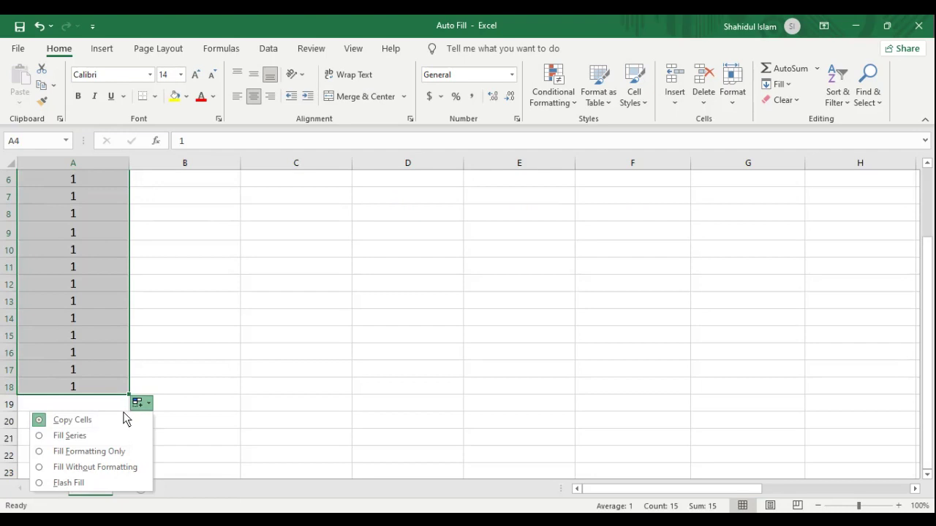
{"action": "left_click", "coordinate": [84, 437]}
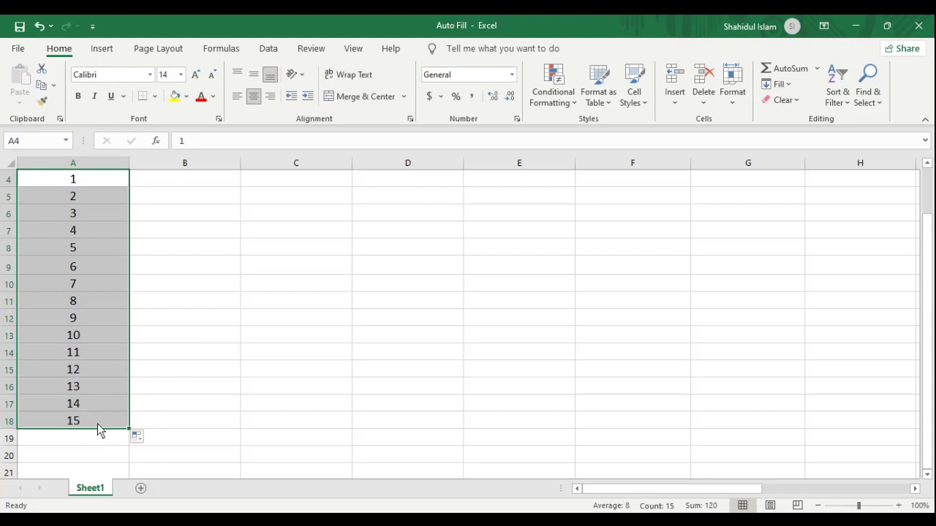
{"action": "scroll", "coordinate": [100, 309], "scroll_direction": "up", "scroll_amount": 1}
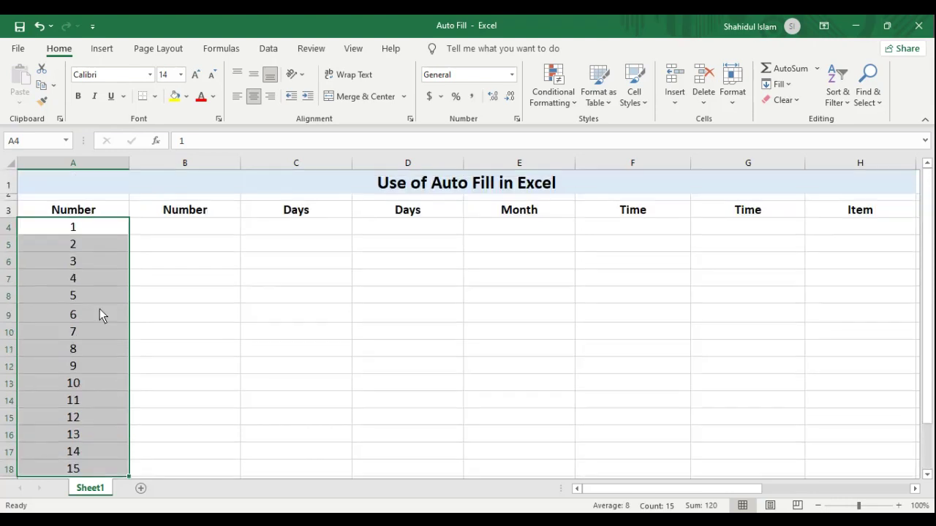
Enter 1 in cell B4 and fill it down to B18 directly as an incrementing series from 1 to 15
{"action": "left_click", "coordinate": [190, 230]}
{"action": "type", "text": "1"}
{"action": "key", "text": "Return"}
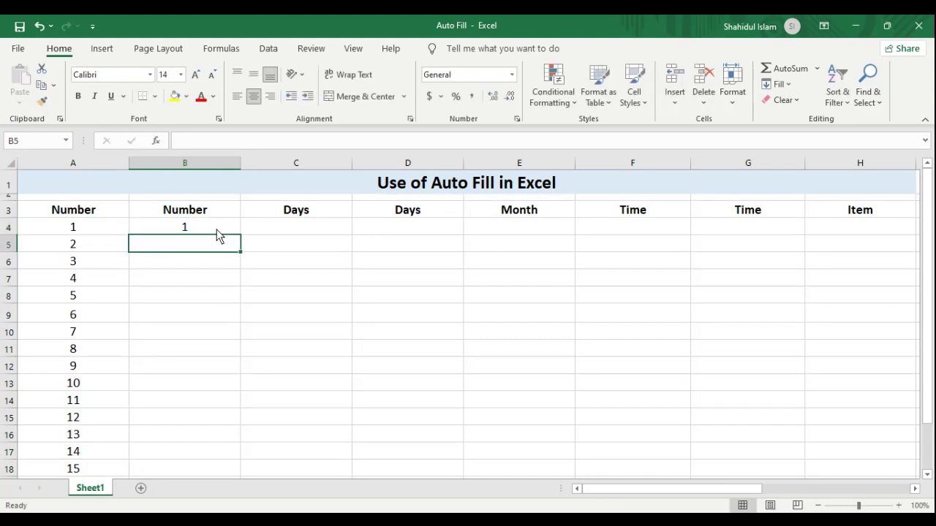
{"action": "left_click", "coordinate": [217, 234]}
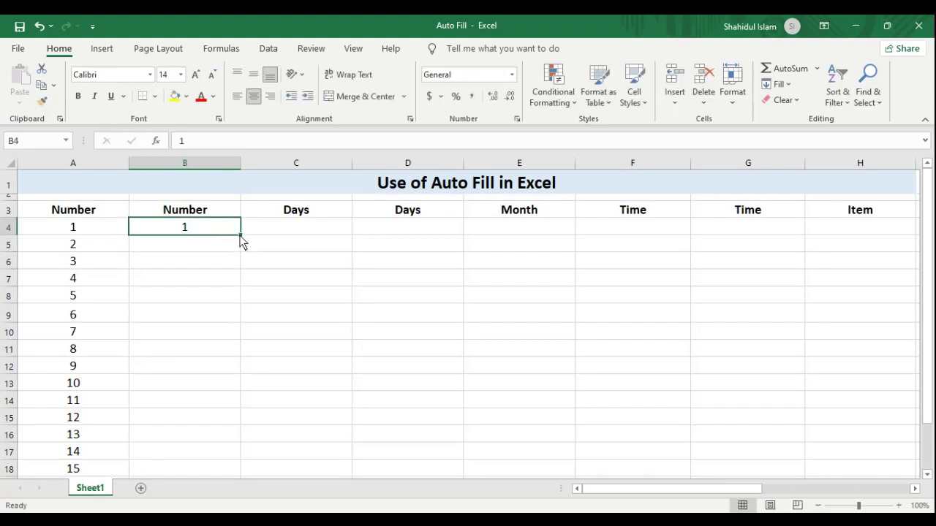
{"action": "left_click_drag", "start_coordinate": [241, 237], "coordinate": [223, 472]}
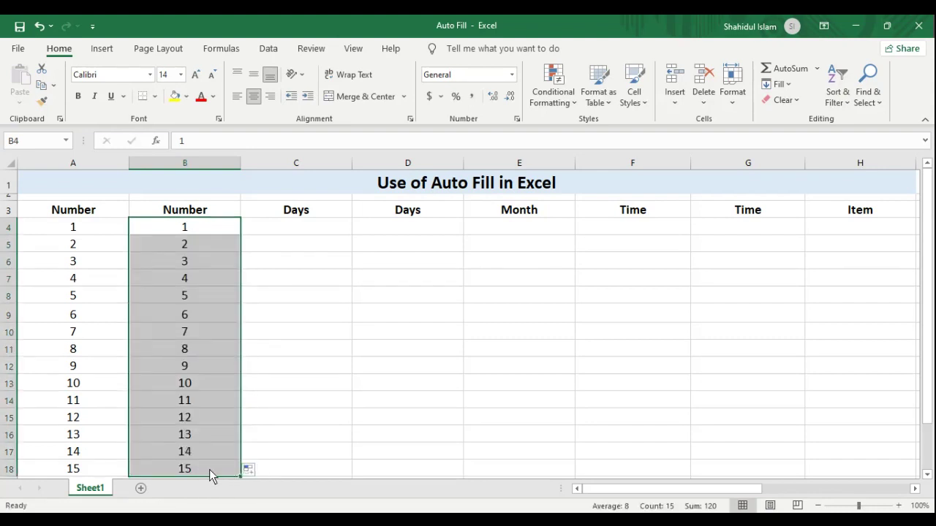
Enter Mon in cell C4 and auto fill the abbreviated weekdays down to C18
{"action": "left_click", "coordinate": [285, 232]}
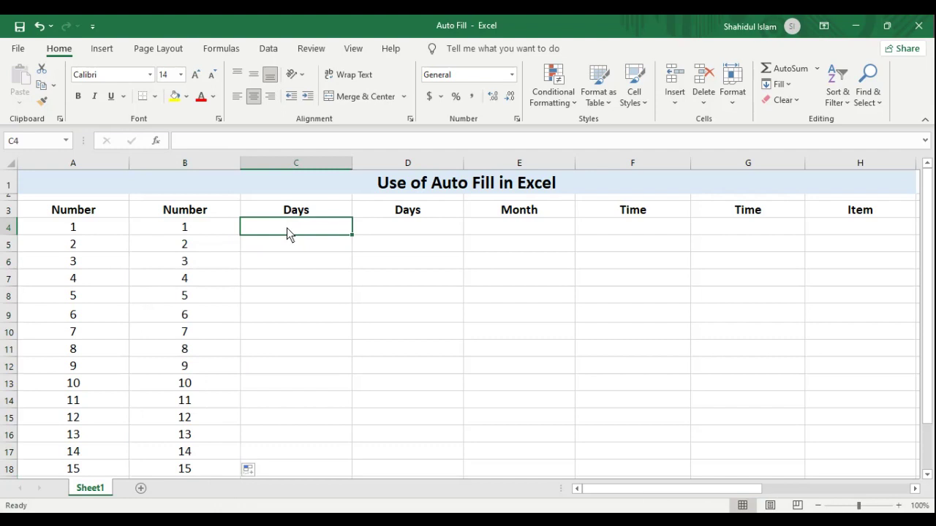
{"action": "type", "text": "Mon"}
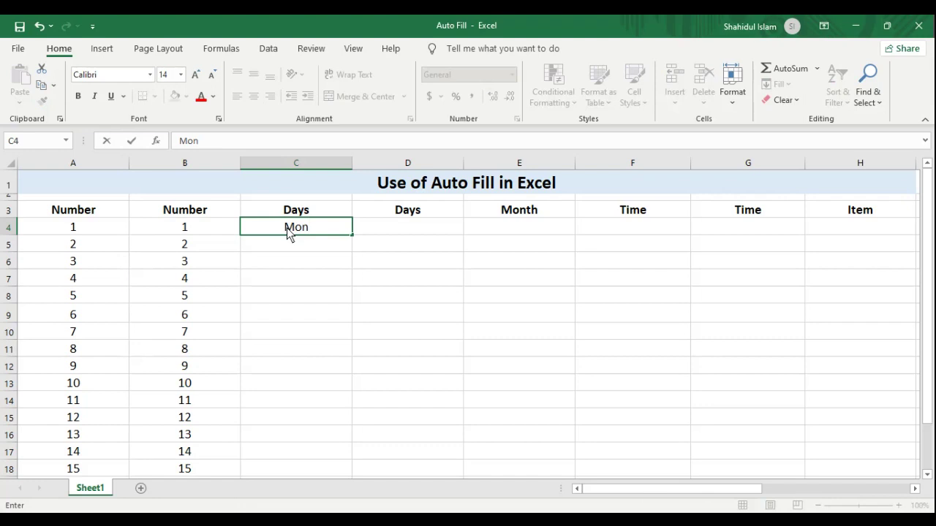
{"action": "key", "text": "Return"}
{"action": "left_click", "coordinate": [287, 227]}
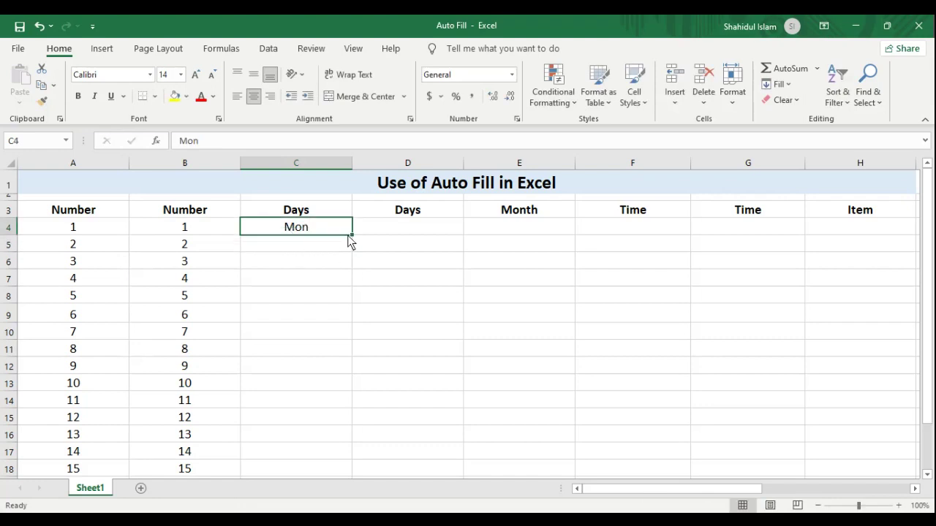
{"action": "left_click_drag", "start_coordinate": [351, 234], "coordinate": [323, 347]}
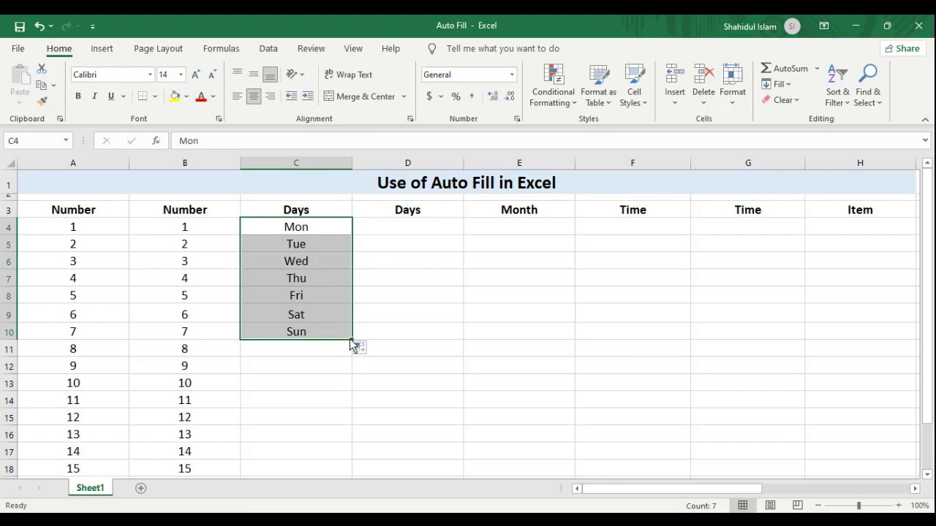
{"action": "left_click_drag", "start_coordinate": [349, 338], "coordinate": [338, 471]}
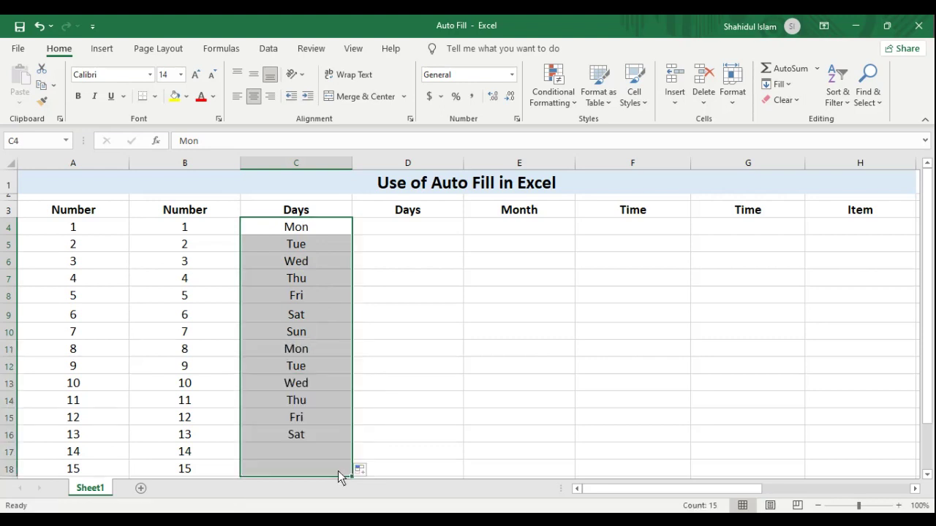
{"action": "left_click", "coordinate": [311, 350]}
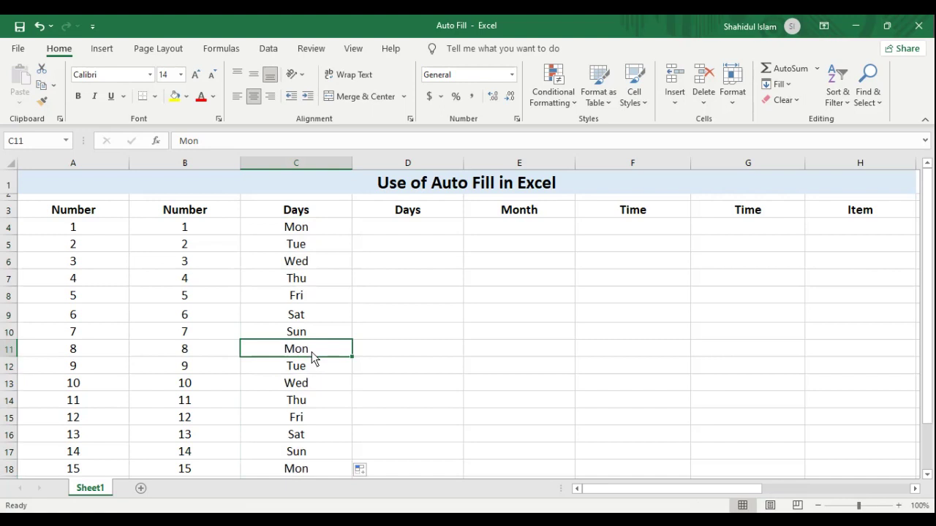
Enter Monday in cell D4 and auto fill the full weekday names down to Sunday in D10
{"action": "left_click", "coordinate": [409, 233]}
{"action": "type", "text": "Monday"}
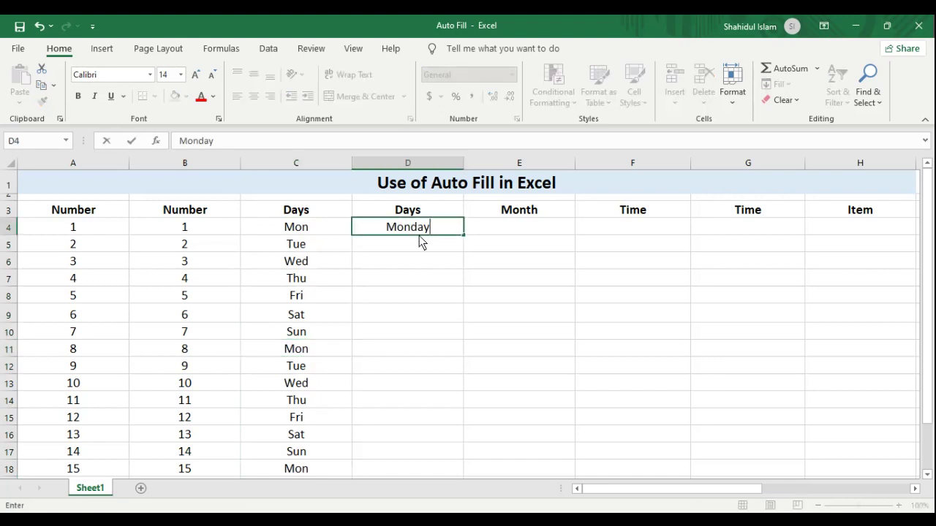
{"action": "key", "text": "Return"}
{"action": "left_click", "coordinate": [419, 234]}
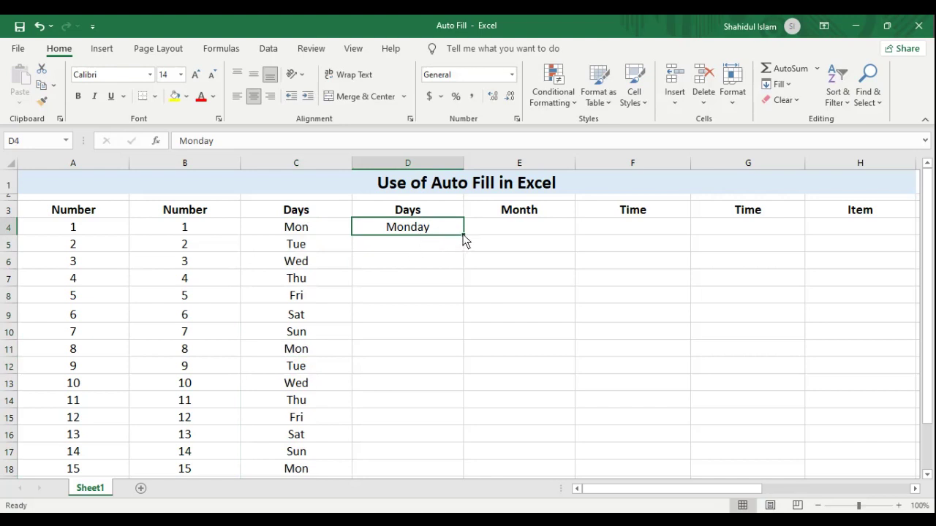
{"action": "left_click_drag", "start_coordinate": [462, 235], "coordinate": [444, 335]}
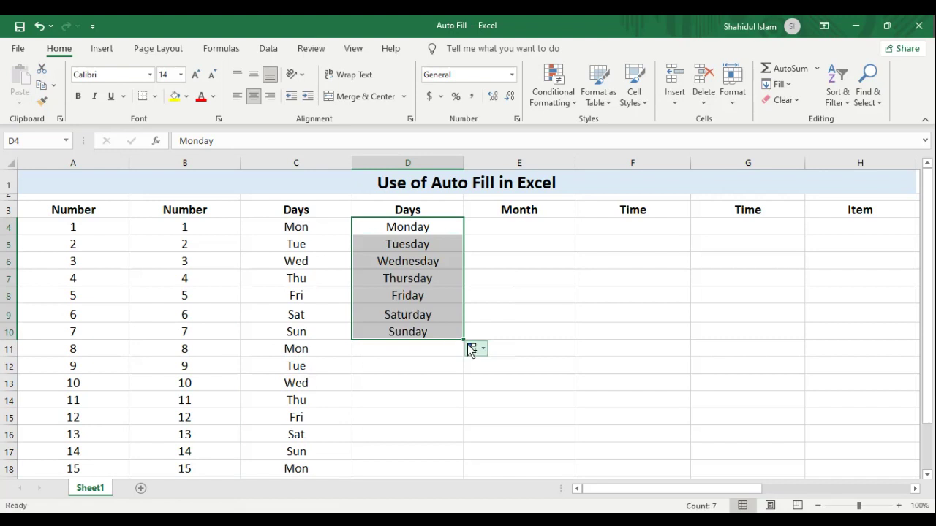
Enter Jan in cell E4 and auto fill the abbreviated months down to E18
{"action": "left_click", "coordinate": [508, 227]}
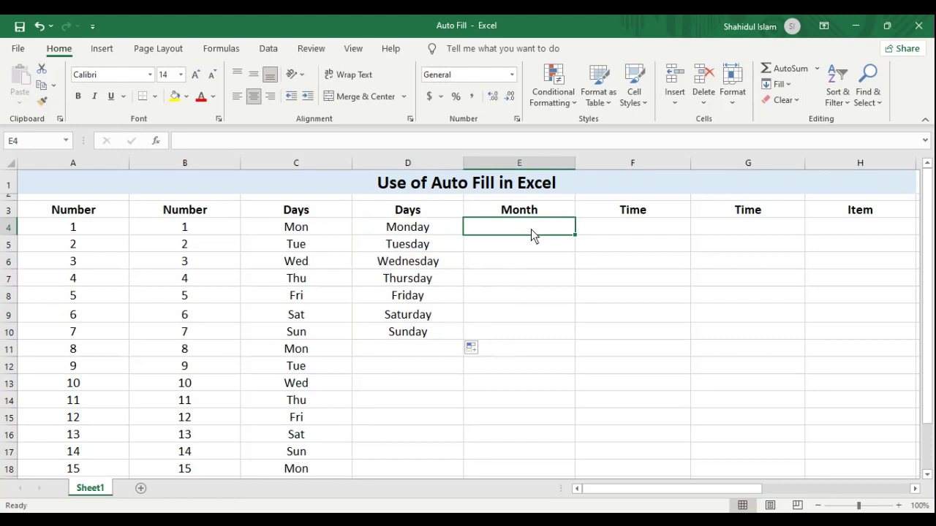
{"action": "type", "text": "Jan"}
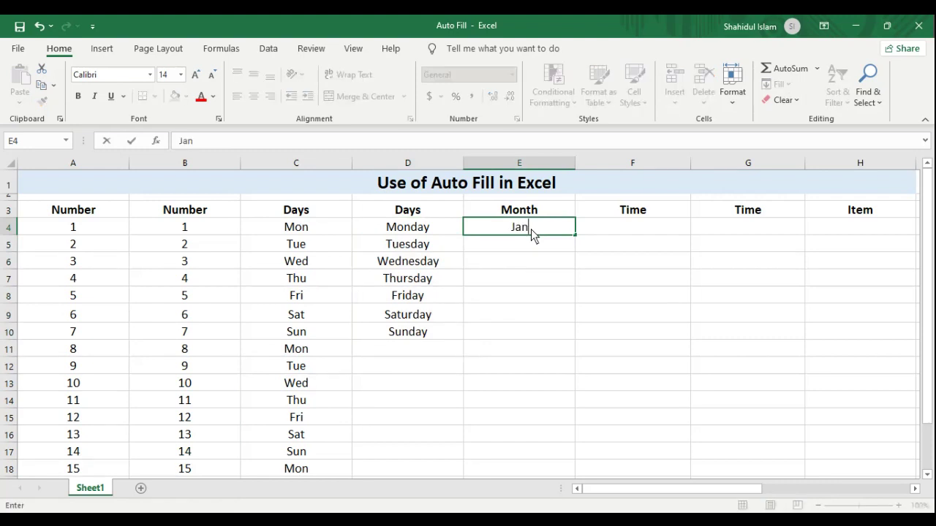
{"action": "key", "text": "Return"}
{"action": "key", "text": "Up"}
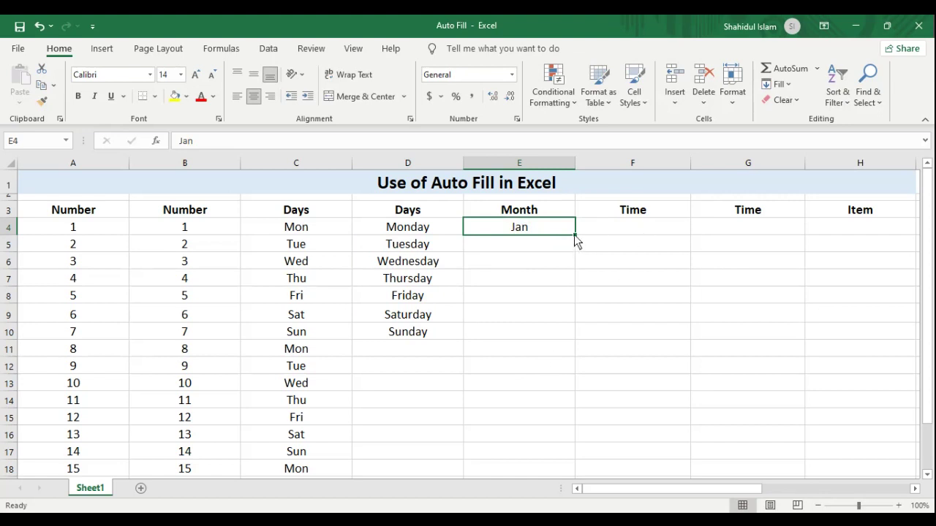
{"action": "left_click_drag", "start_coordinate": [573, 234], "coordinate": [557, 421]}
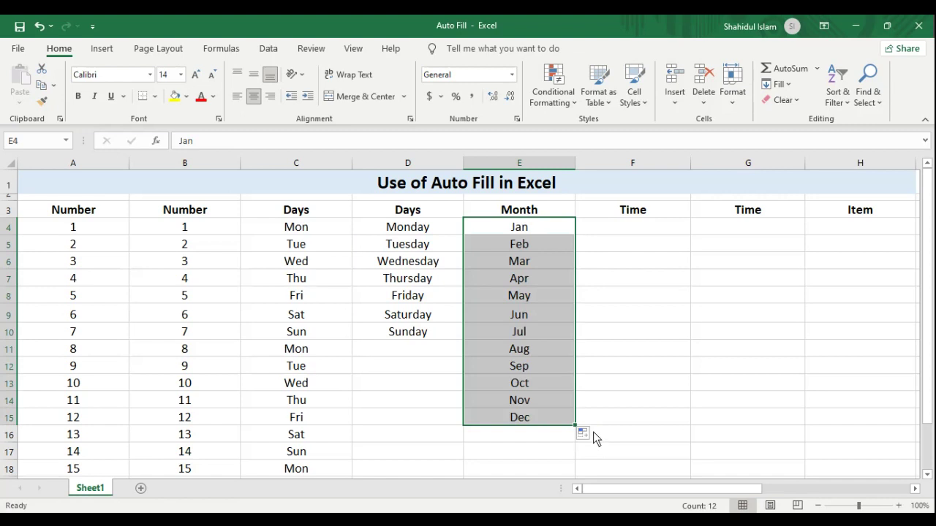
{"action": "left_click_drag", "start_coordinate": [573, 423], "coordinate": [565, 479]}
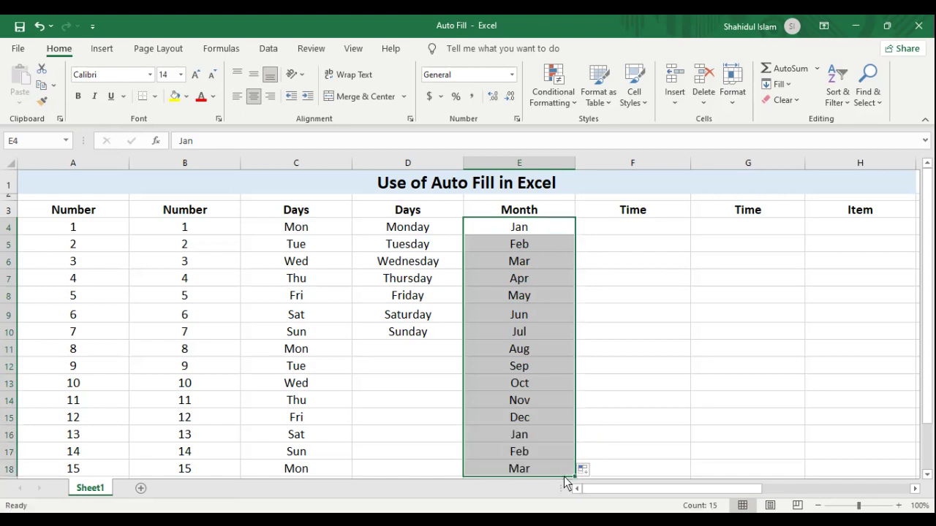
{"action": "left_click", "coordinate": [532, 439]}
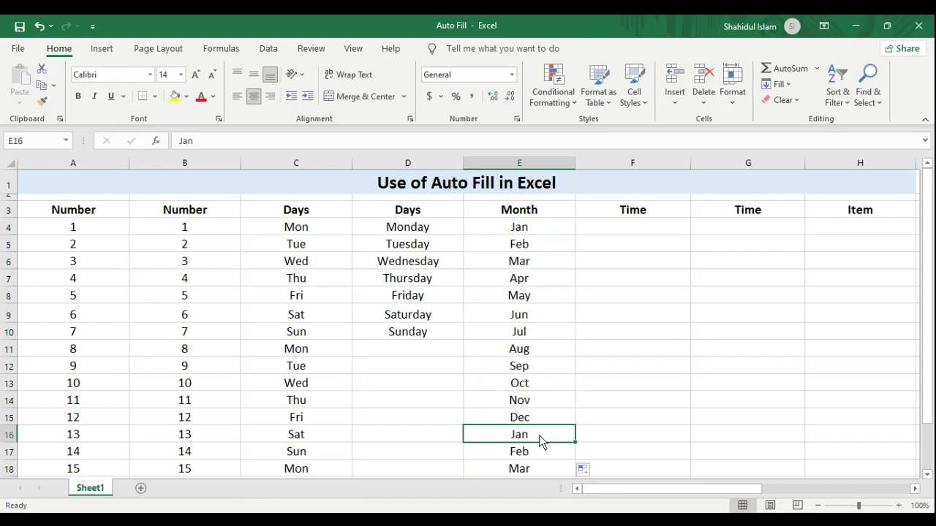
Enter the times 10:00:00 in cell F4 and 10:30:00 in cell F5 of the first Time column
{"action": "left_click", "coordinate": [615, 228]}
{"action": "type", "text": "10:00:00"}
{"action": "key", "text": "Return"}
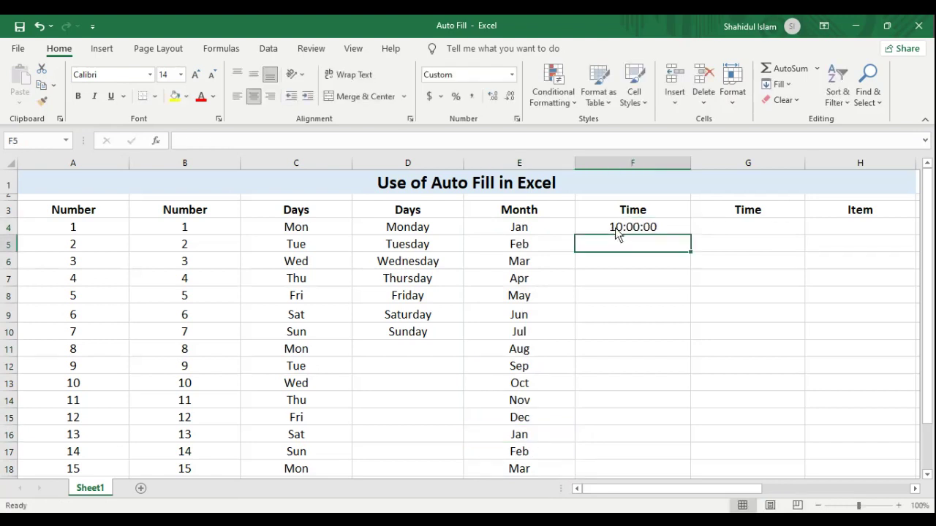
{"action": "type", "text": "10:30"}
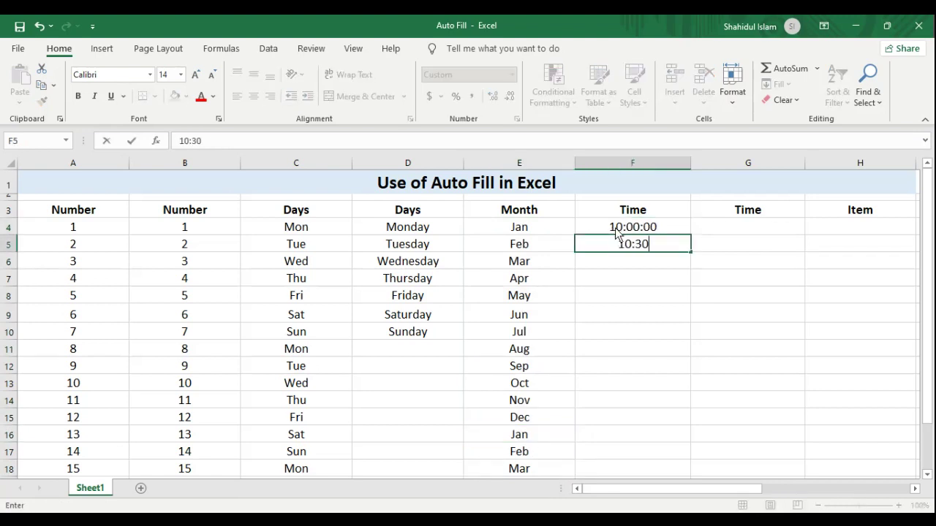
{"action": "type", "text": ":00"}
{"action": "key", "text": "ctrl+Return"}
{"action": "key", "text": "shift+Down"}
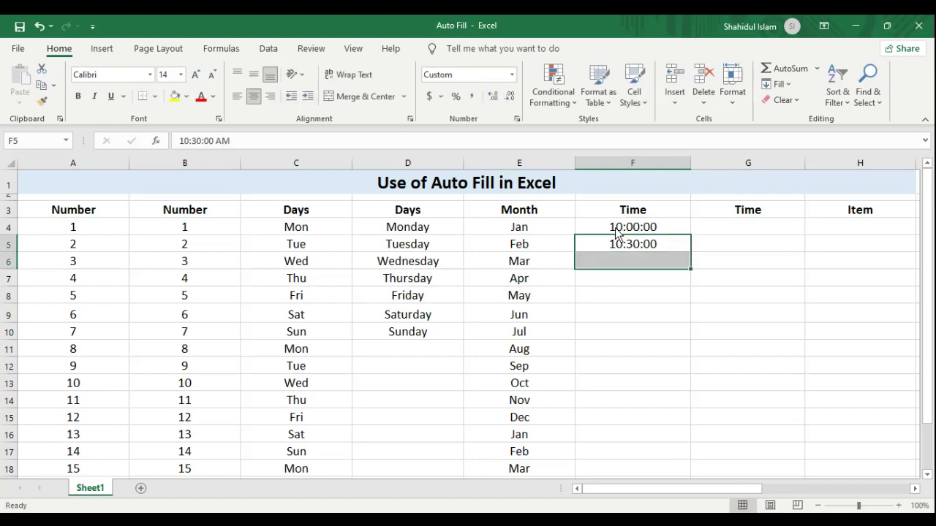
Auto fill the half-hour time series from F4:F5 down to F18 and check the filled times
{"action": "left_click_drag", "start_coordinate": [617, 232], "coordinate": [618, 244]}
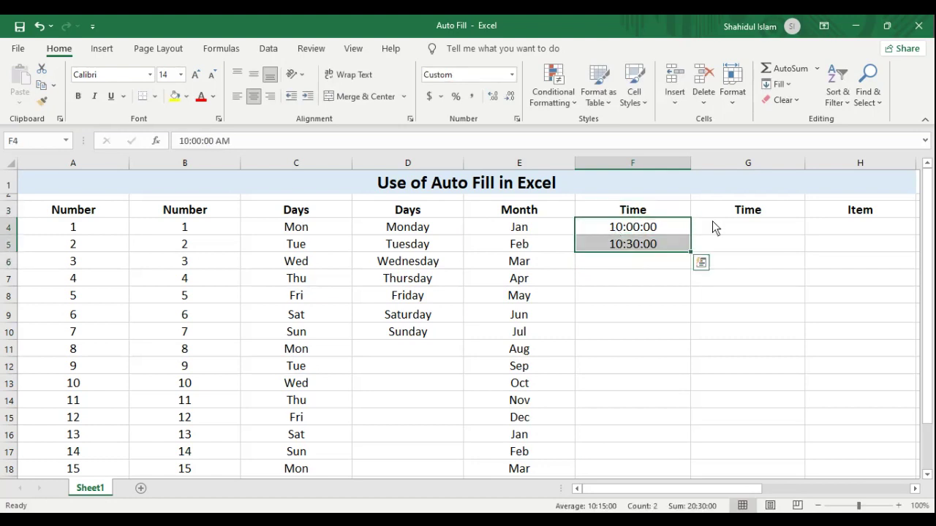
{"action": "left_click_drag", "start_coordinate": [686, 252], "coordinate": [660, 340]}
{"action": "scroll", "coordinate": [690, 363], "scroll_direction": "up", "scroll_amount": 3}
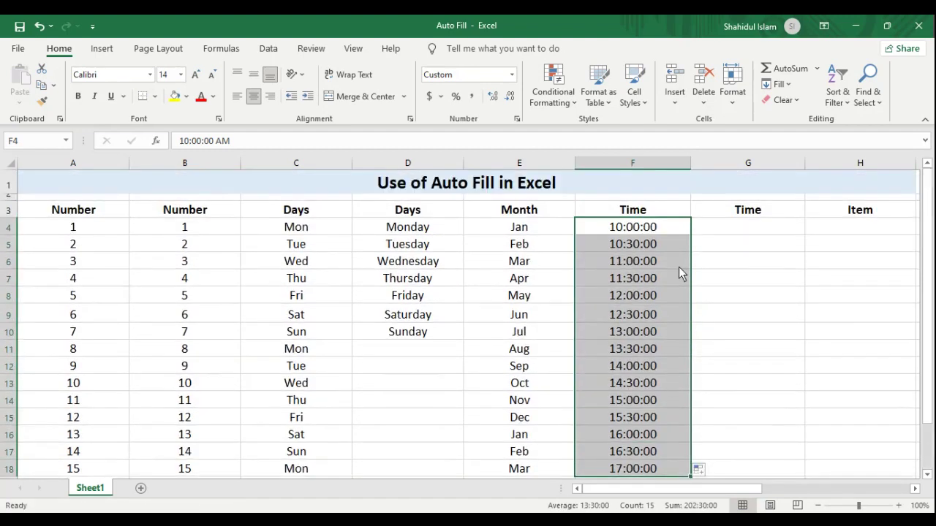
{"action": "left_click", "coordinate": [643, 249]}
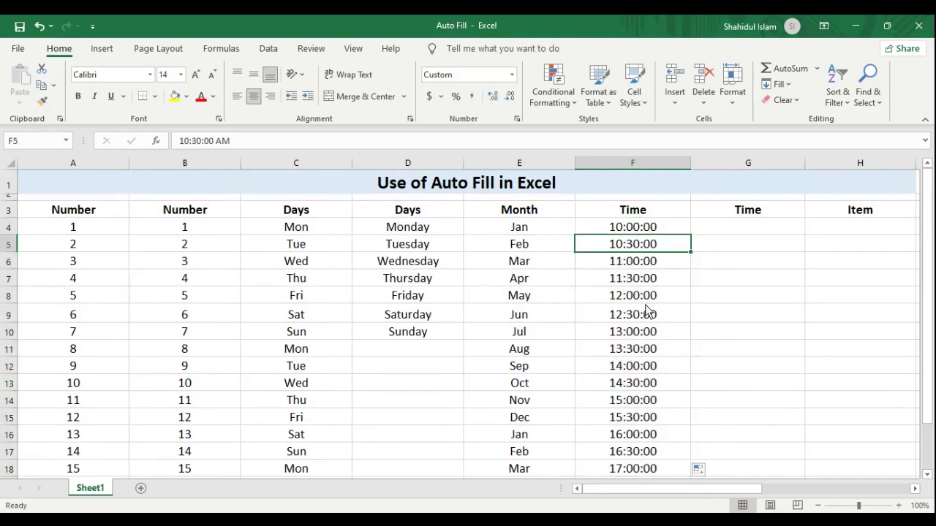
{"action": "left_click", "coordinate": [644, 332]}
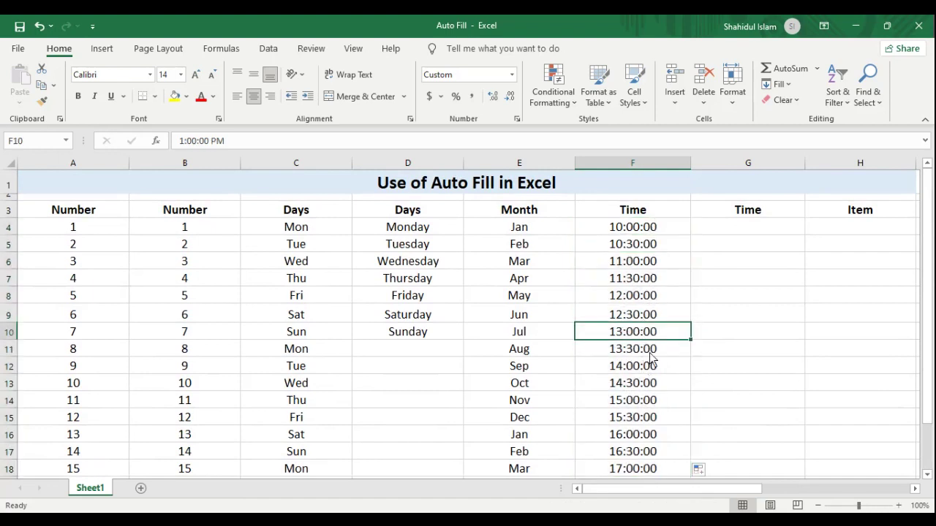
{"action": "left_click", "coordinate": [648, 350]}
{"action": "left_click", "coordinate": [647, 371]}
Enter 10:00:00 in cell G4 and auto fill hourly times down the second Time column to G18
{"action": "left_click", "coordinate": [730, 231]}
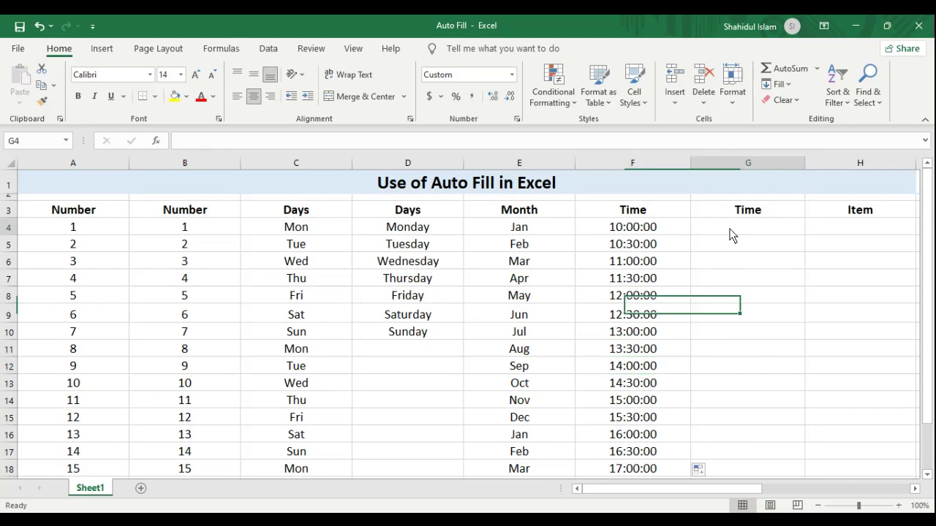
{"action": "type", "text": "1"}
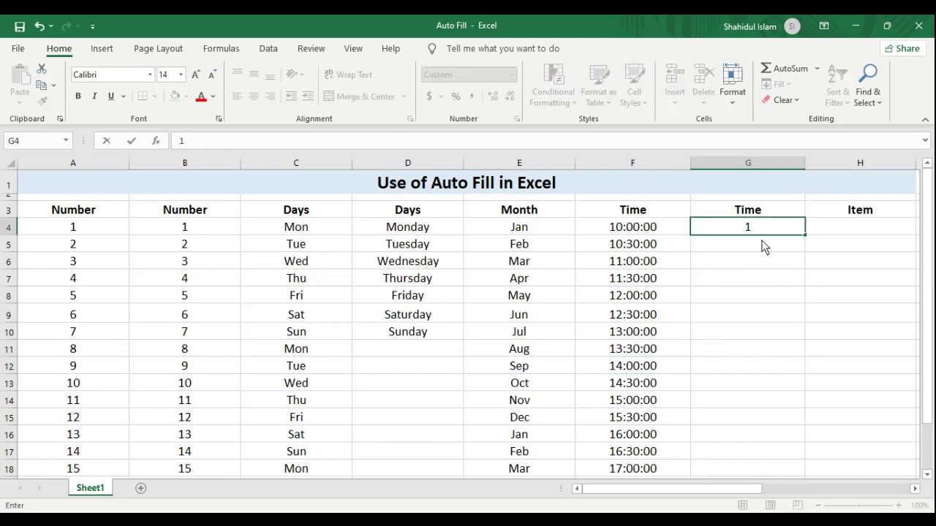
{"action": "type", "text": "0:00:00"}
{"action": "key", "text": "ctrl+Return"}
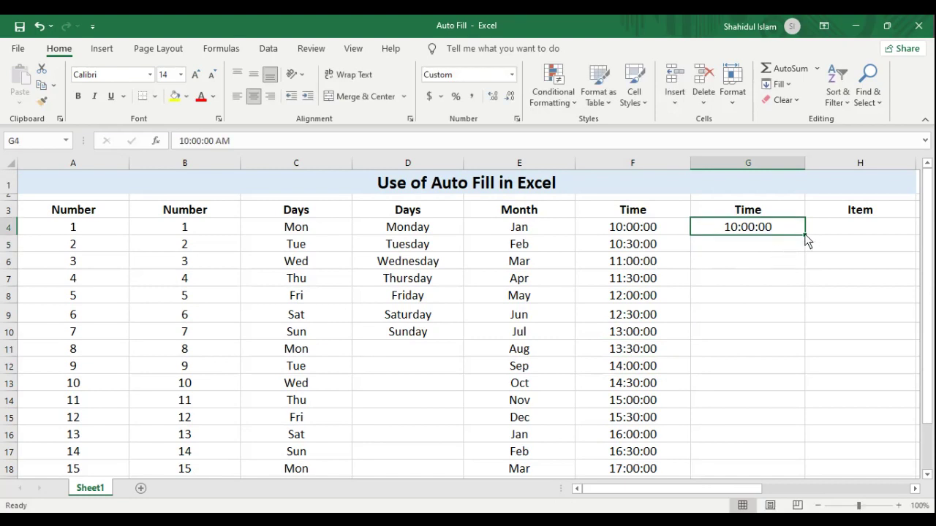
{"action": "left_click_drag", "start_coordinate": [805, 235], "coordinate": [781, 375]}
{"action": "scroll", "coordinate": [847, 373], "scroll_direction": "up", "scroll_amount": 2}
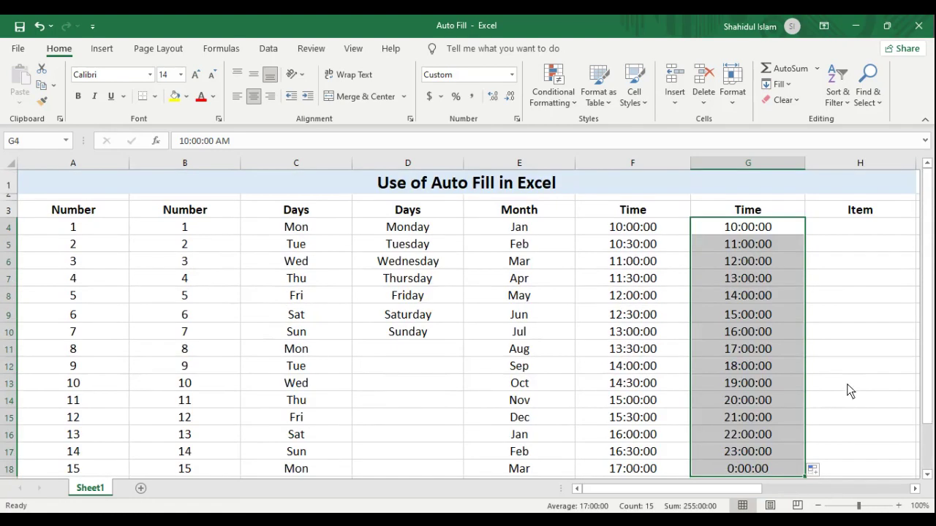
Enter Item 1 in cell H4 and auto fill the numbered items down the Item column to H18
{"action": "left_click", "coordinate": [747, 231]}
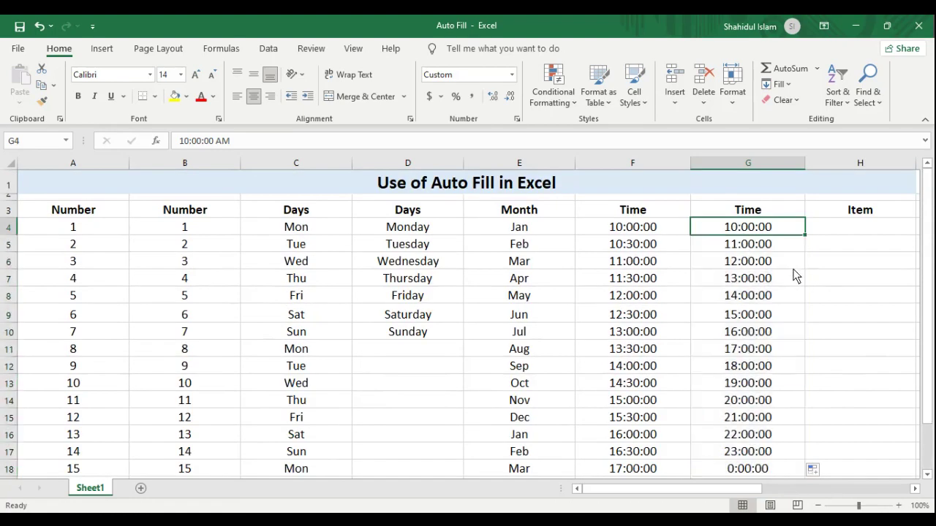
{"action": "left_click", "coordinate": [846, 232]}
{"action": "type", "text": "Item 1"}
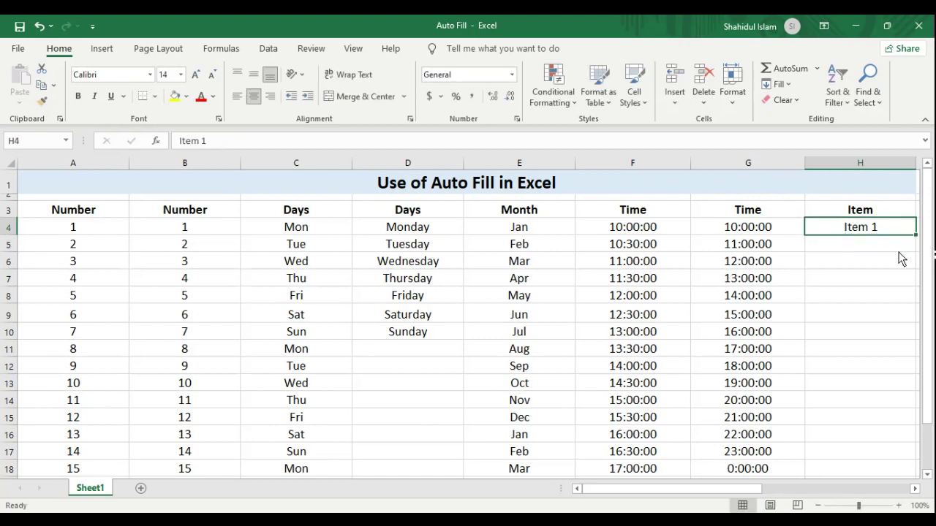
{"action": "left_click_drag", "start_coordinate": [915, 235], "coordinate": [901, 474]}
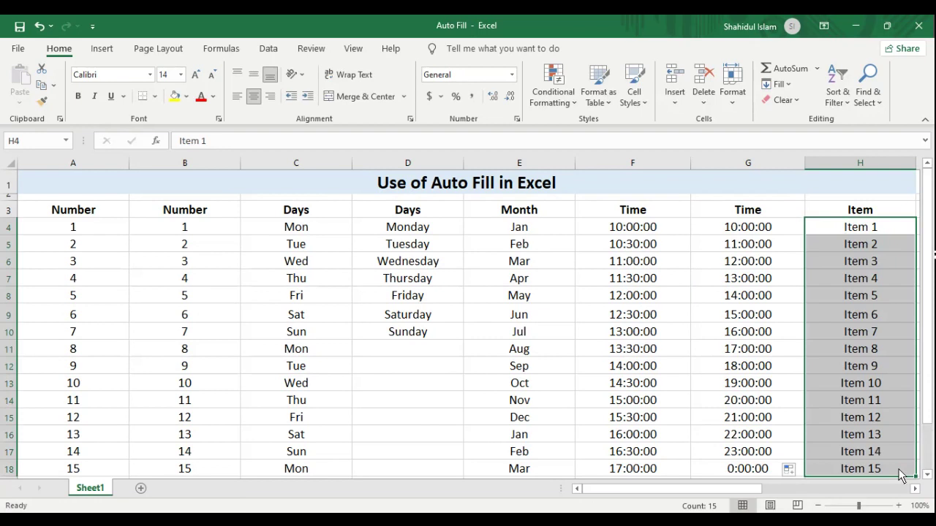
Check the filled entries one by one from H4 to H8 in the Item column and select the title cell A1
{"action": "left_click", "coordinate": [875, 231]}
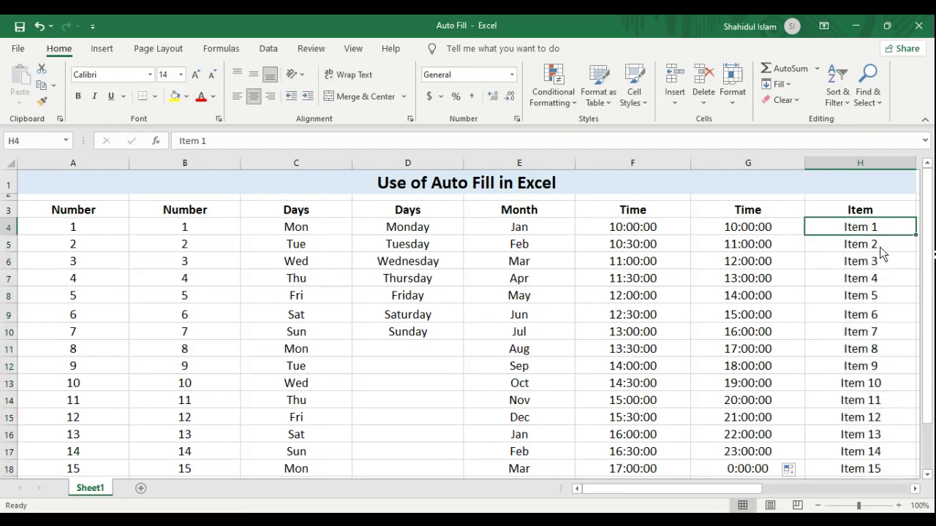
{"action": "left_click", "coordinate": [880, 250]}
{"action": "left_click", "coordinate": [883, 264]}
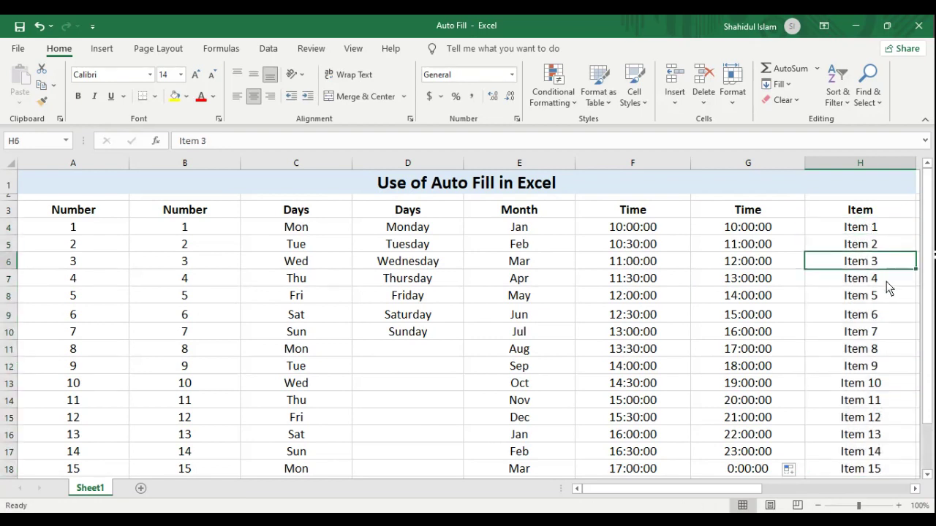
{"action": "left_click", "coordinate": [886, 280]}
{"action": "left_click", "coordinate": [885, 299]}
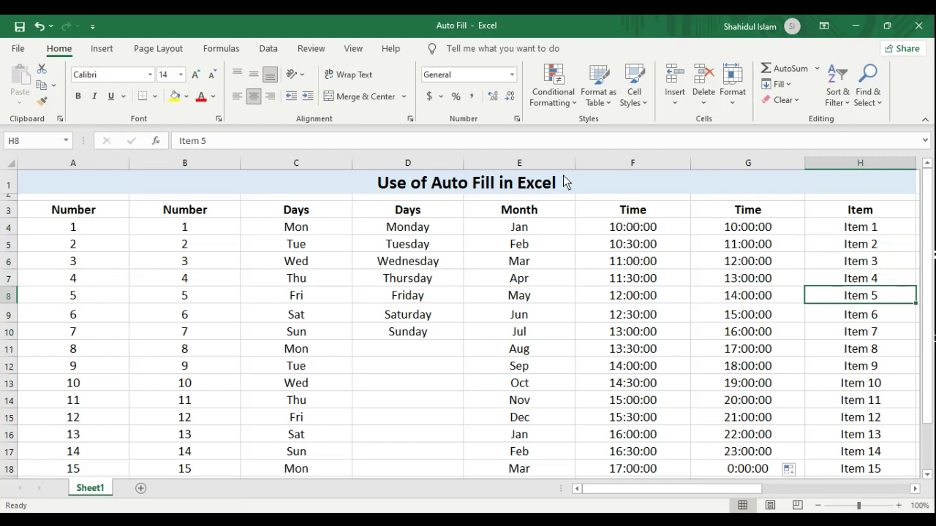
{"action": "left_click", "coordinate": [369, 185]}
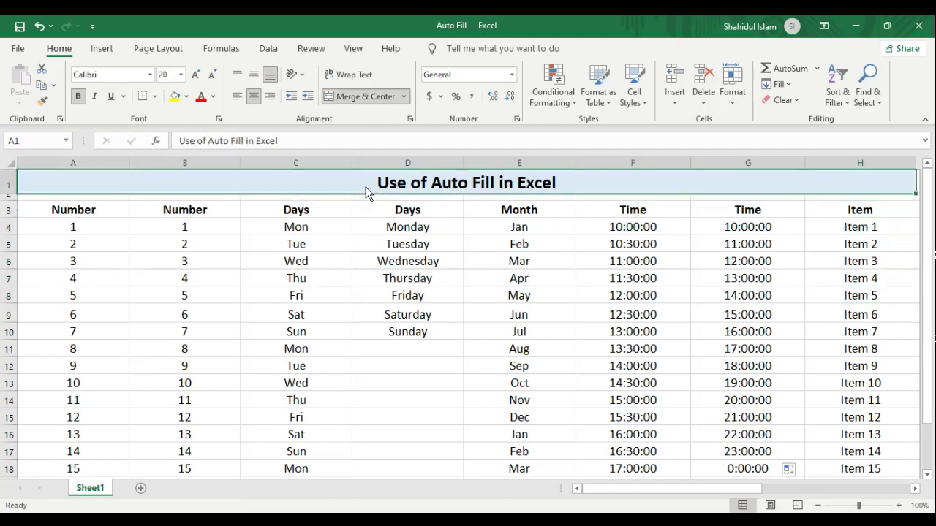